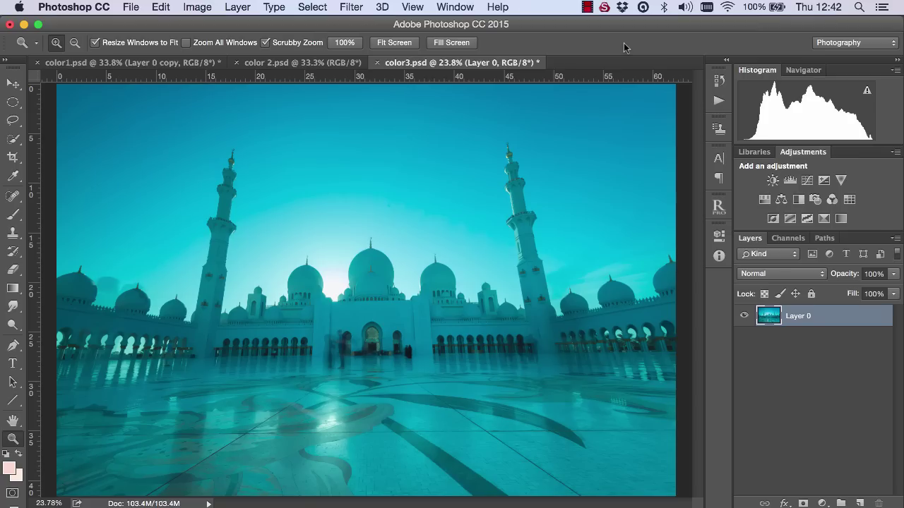
Play the Colour Clean action from the Actions panel on the mosque photo
click(717, 100)
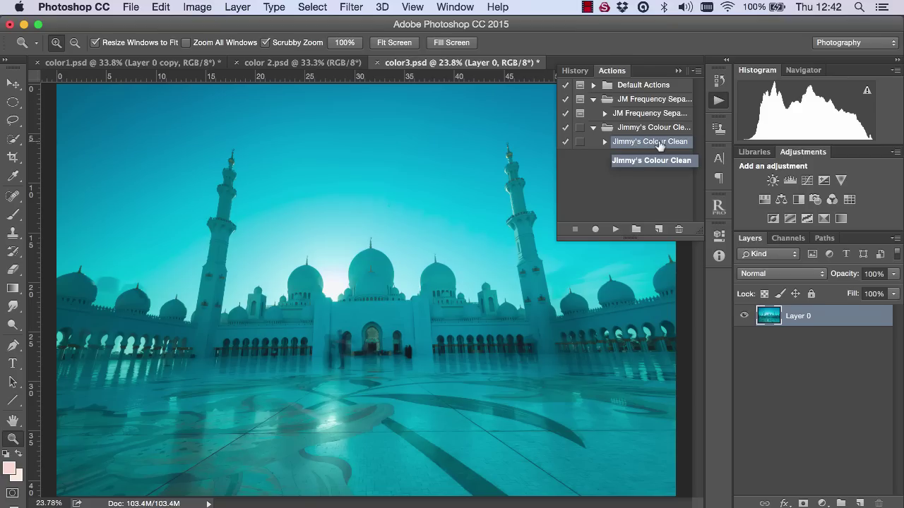
click(615, 229)
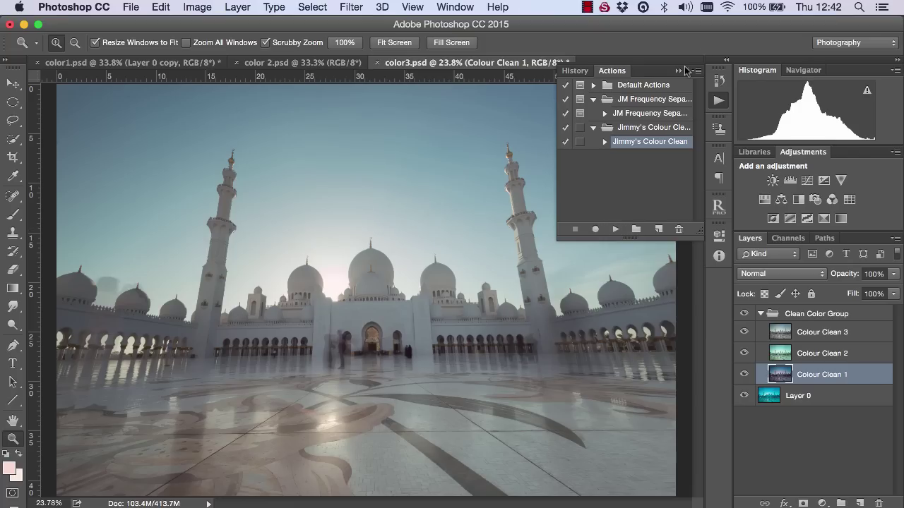
click(677, 70)
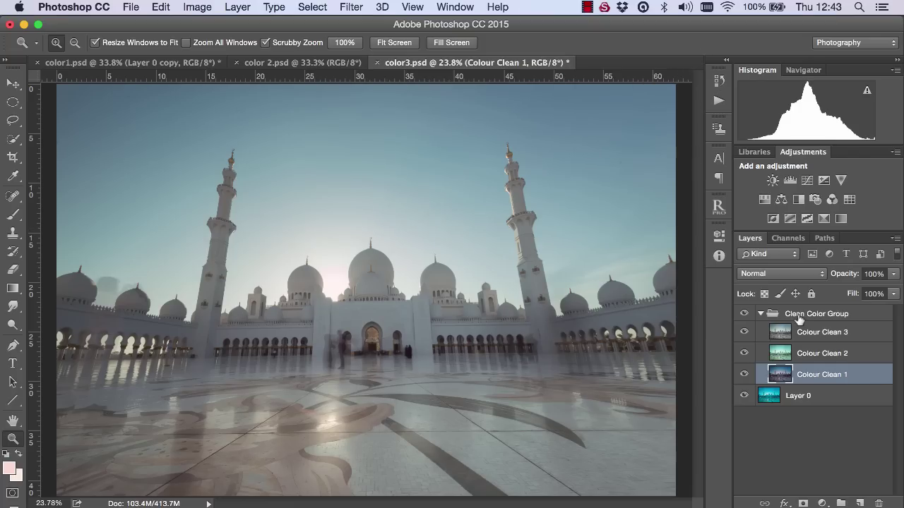
Step through the Clean Color Group and its Colour Clean 1–3 layers to review them
click(835, 321)
click(816, 337)
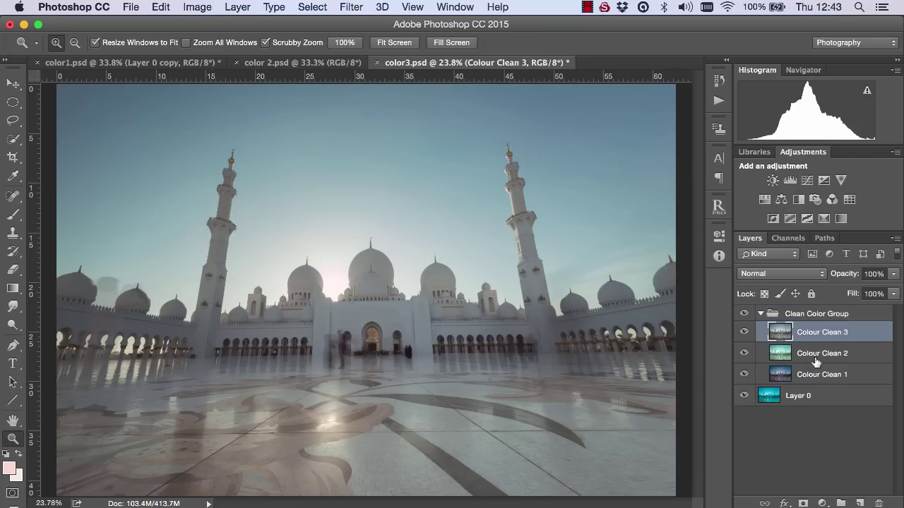
click(816, 355)
click(816, 374)
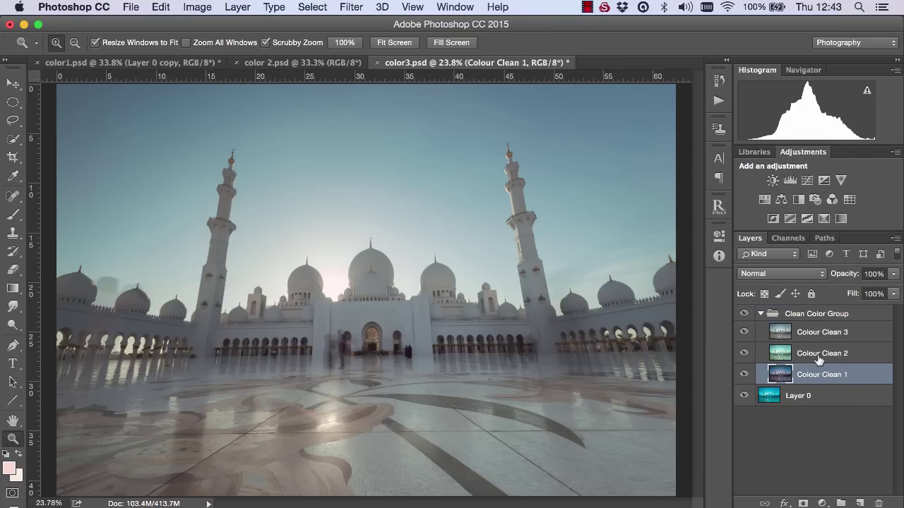
click(818, 355)
click(817, 337)
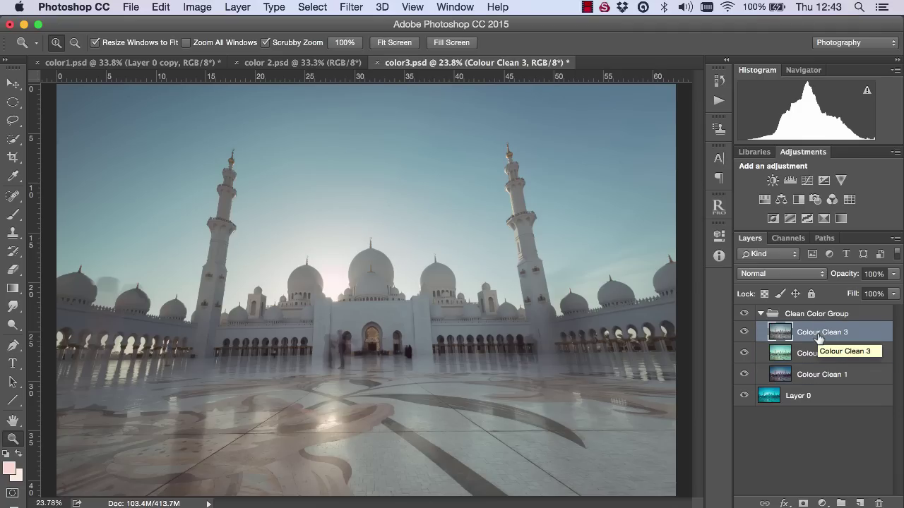
click(812, 353)
click(812, 373)
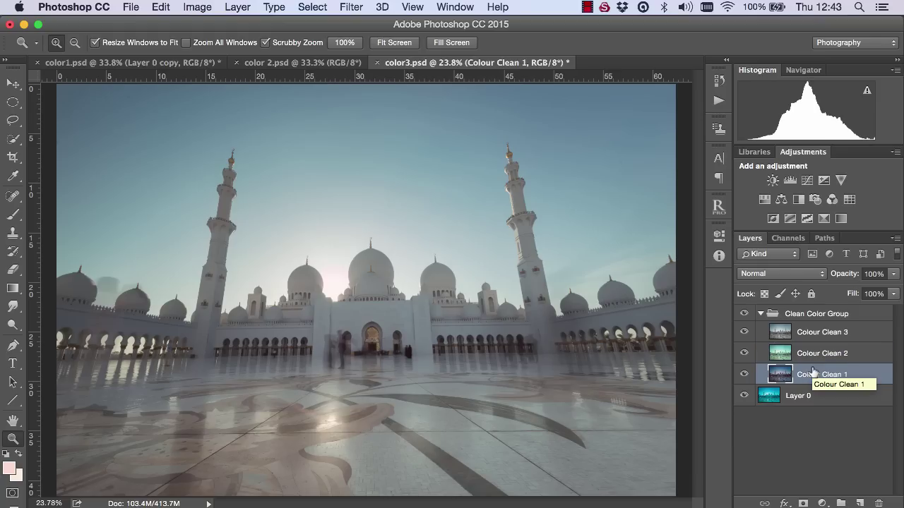
click(808, 336)
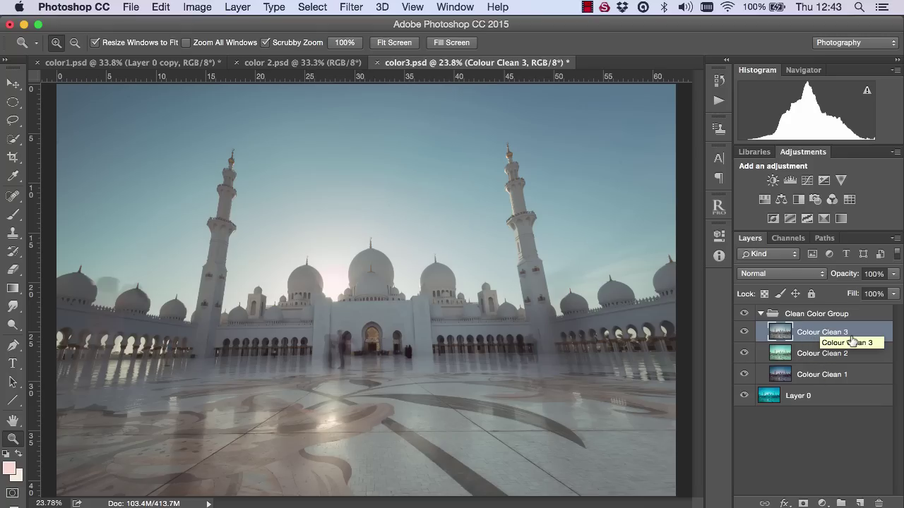
click(743, 332)
click(743, 313)
click(743, 314)
click(744, 313)
click(743, 332)
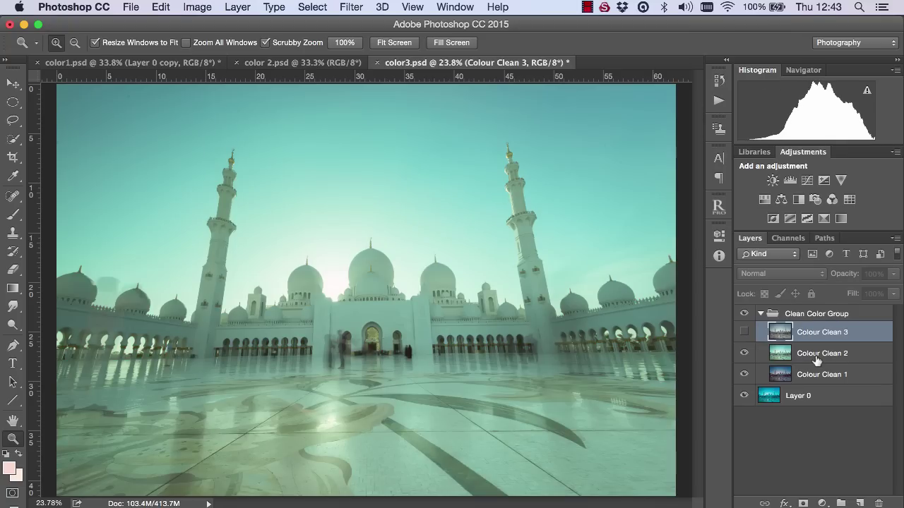
click(817, 360)
click(747, 354)
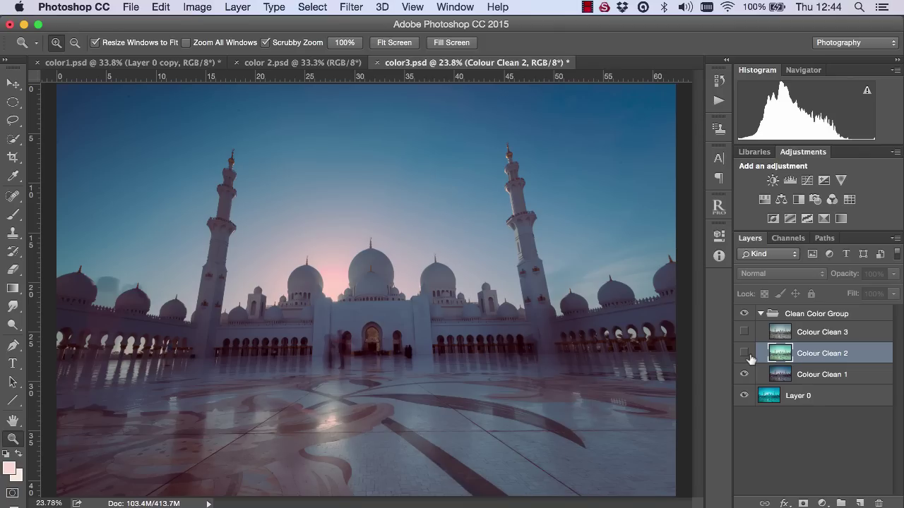
click(744, 353)
click(744, 332)
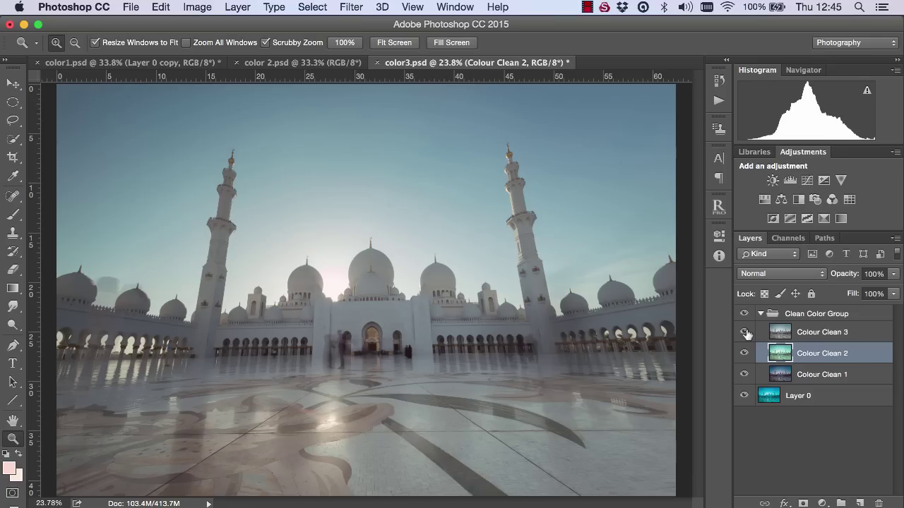
Apply Image > Auto Color to the color1.psd river skyline photo
click(107, 62)
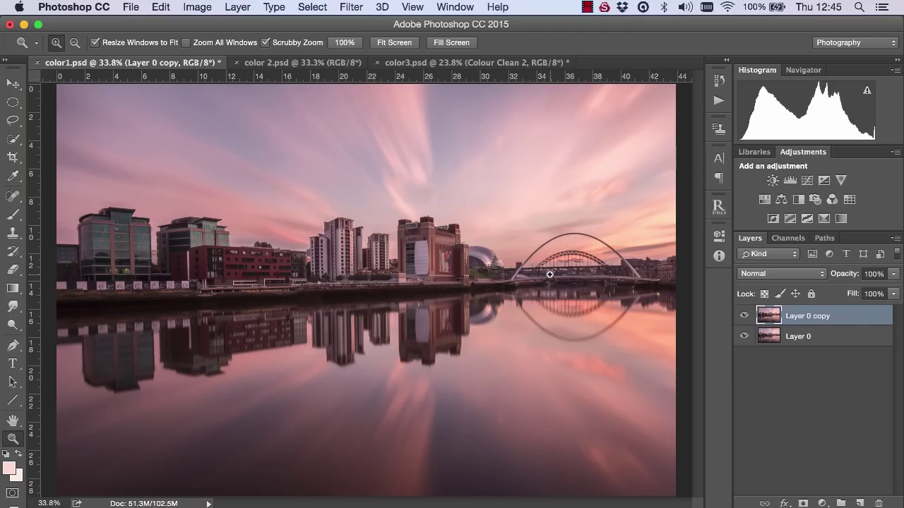
click(198, 7)
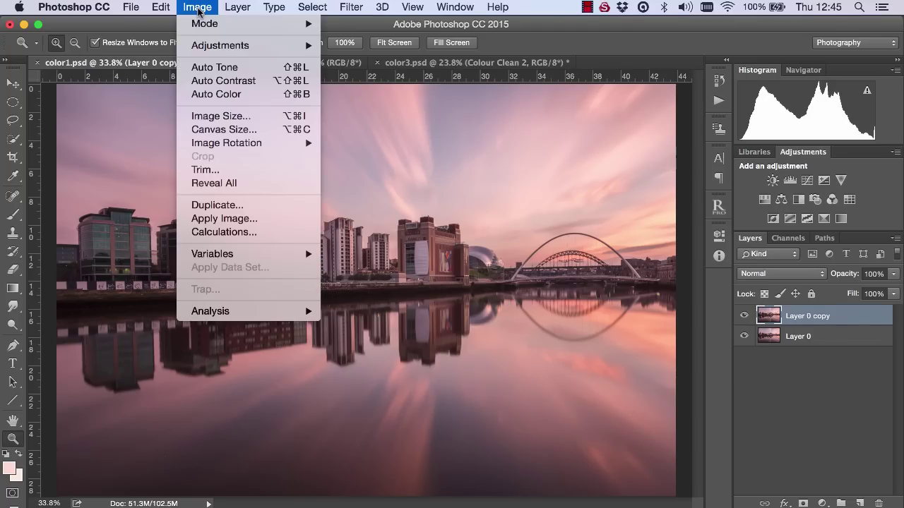
click(263, 96)
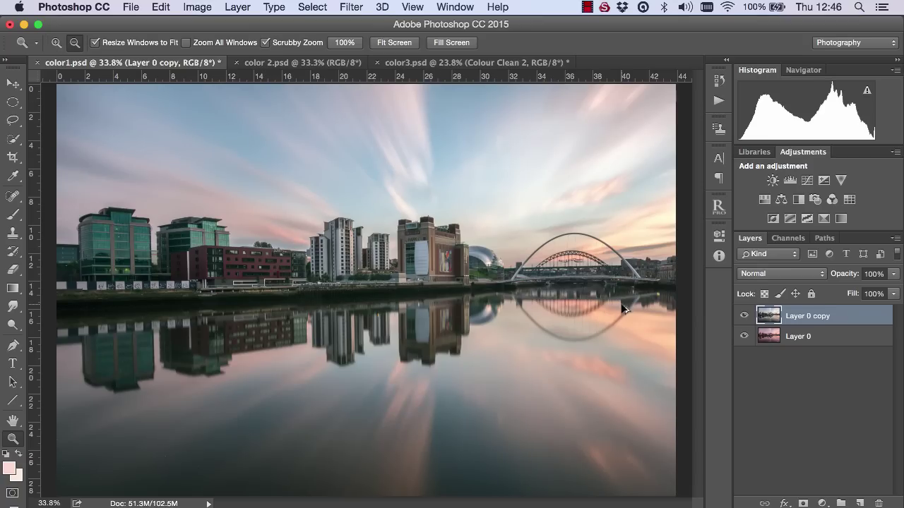
Undo Auto Color and apply Match Color with Neutralize checked instead
key(super+alt+z)
click(201, 8)
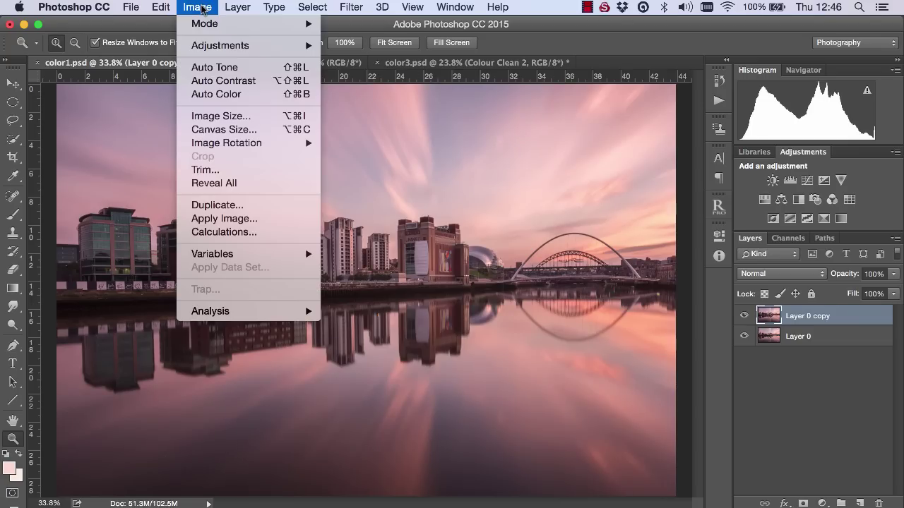
mouse_move(269, 46)
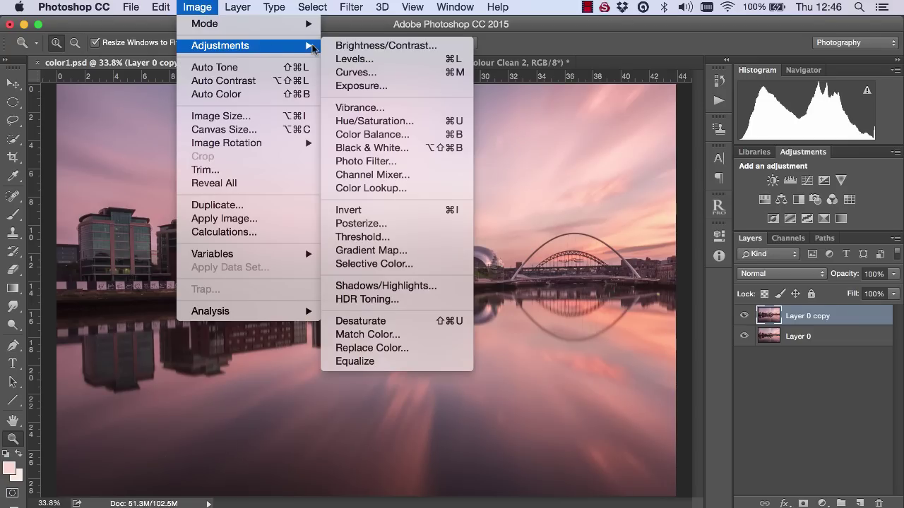
click(376, 334)
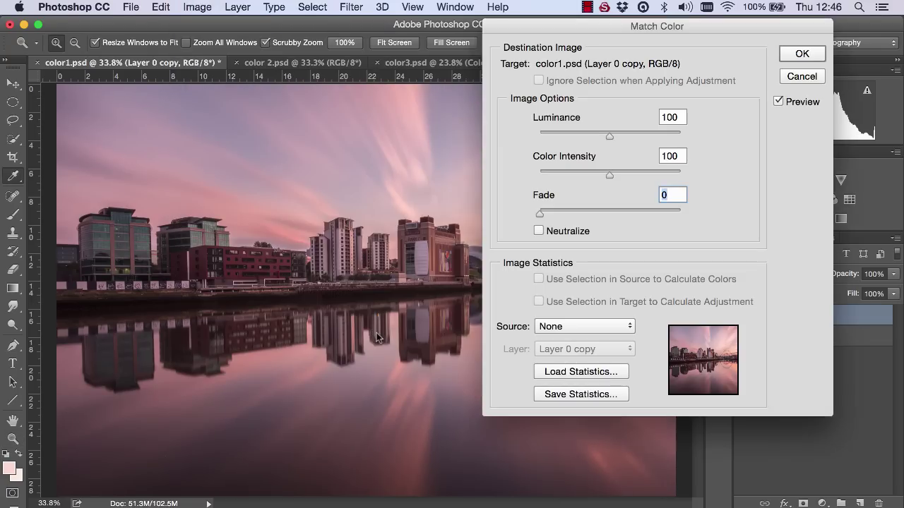
click(538, 231)
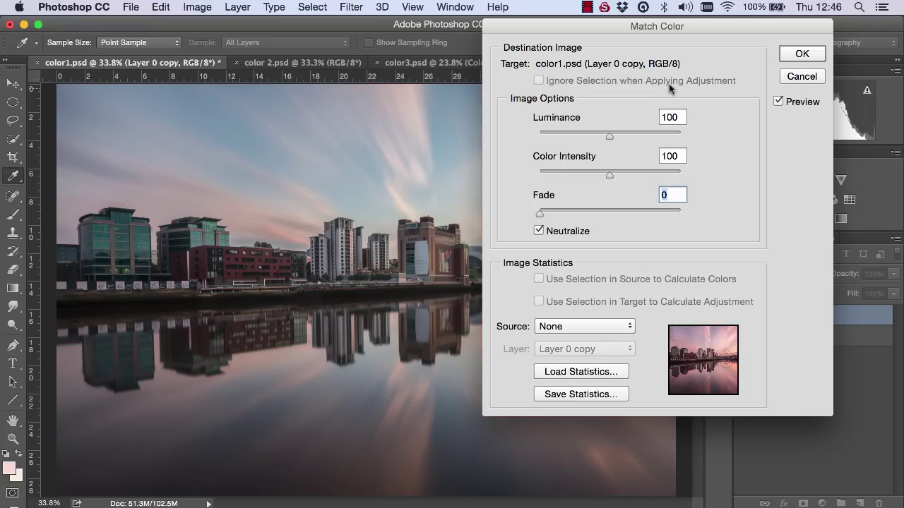
click(794, 59)
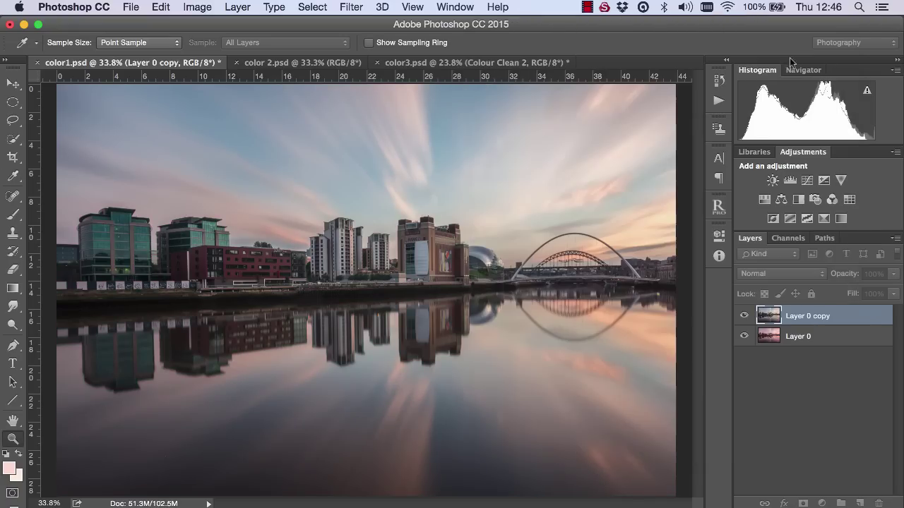
Reapply Auto Color to the skyline photo for comparison
key(z)
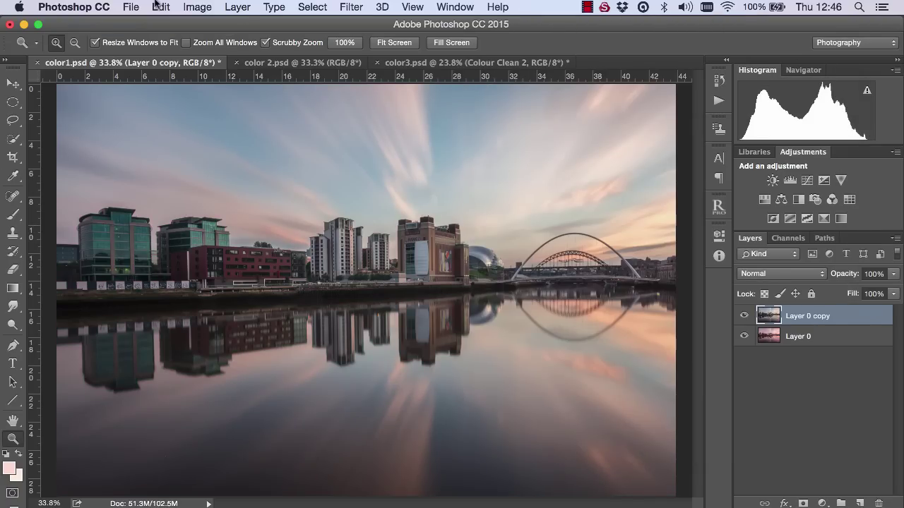
click(197, 7)
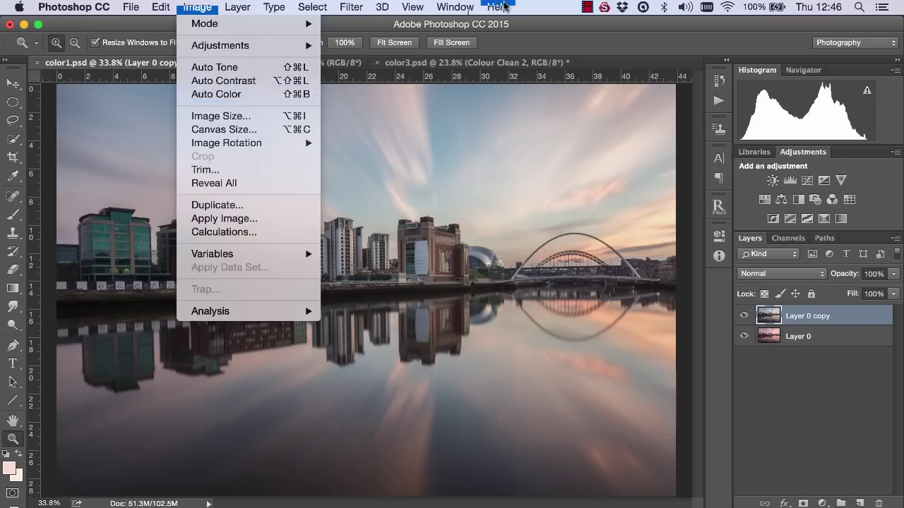
click(210, 94)
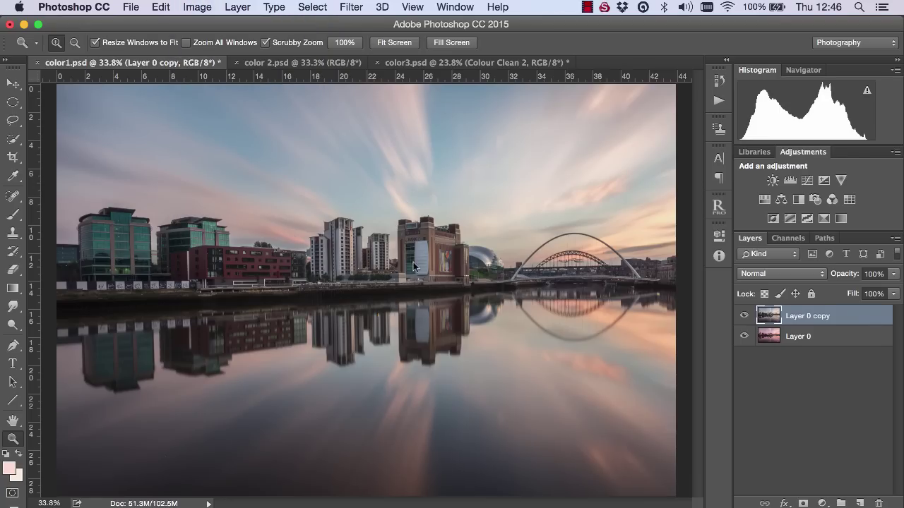
Undo Auto Color and apply a Camera Raw Filter with Auto white balance (Temperature -24, Tint -25)
key(super+alt+z)
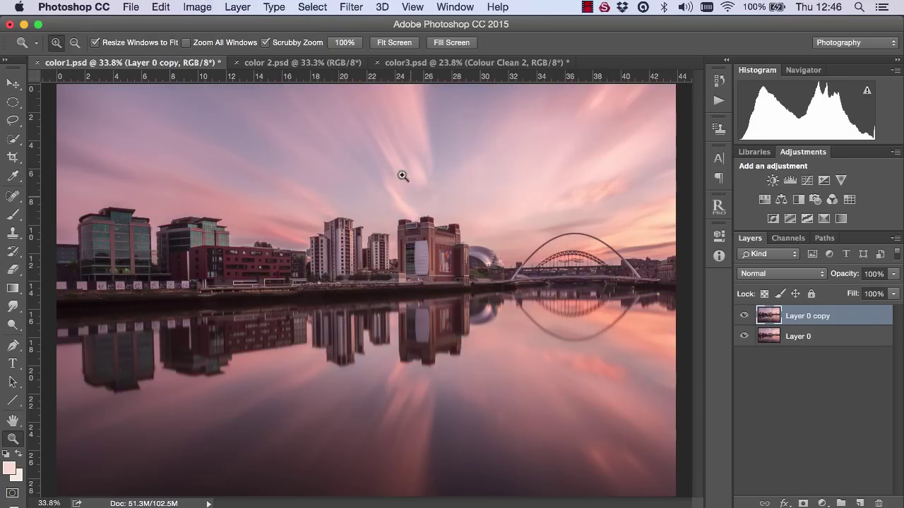
click(360, 7)
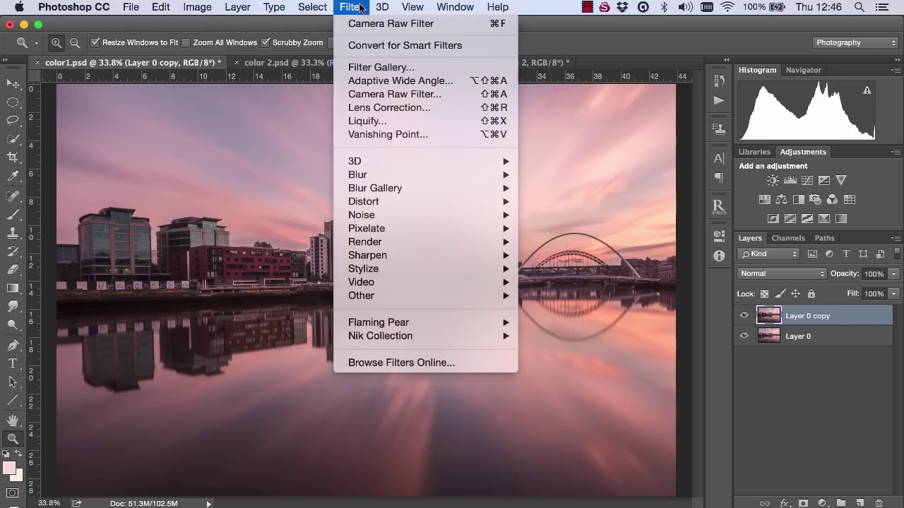
click(374, 94)
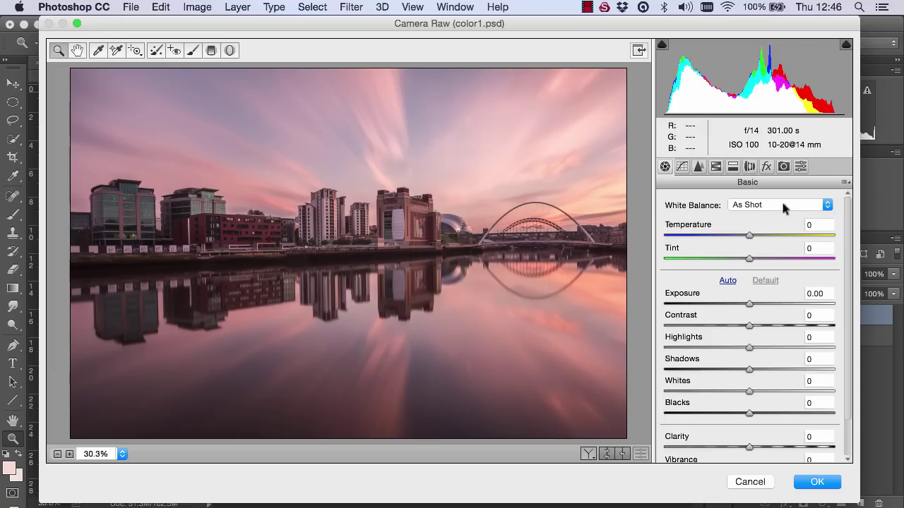
click(781, 204)
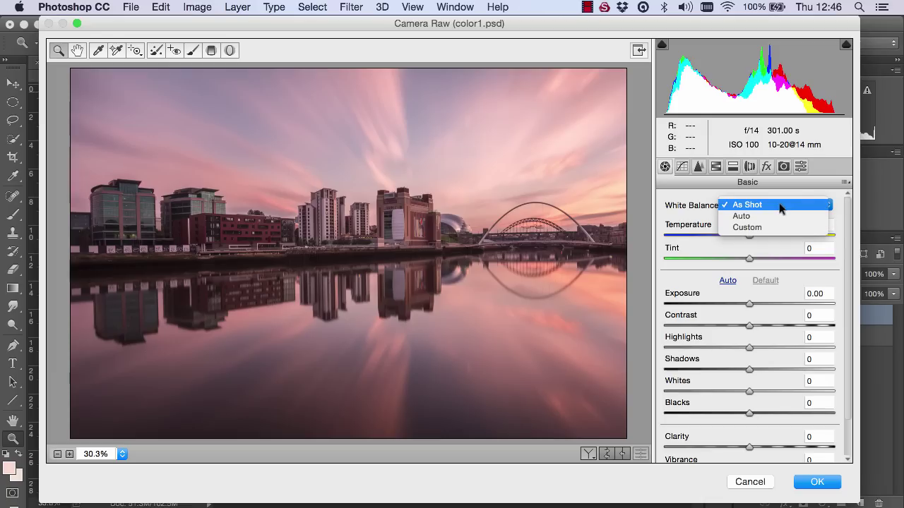
click(770, 216)
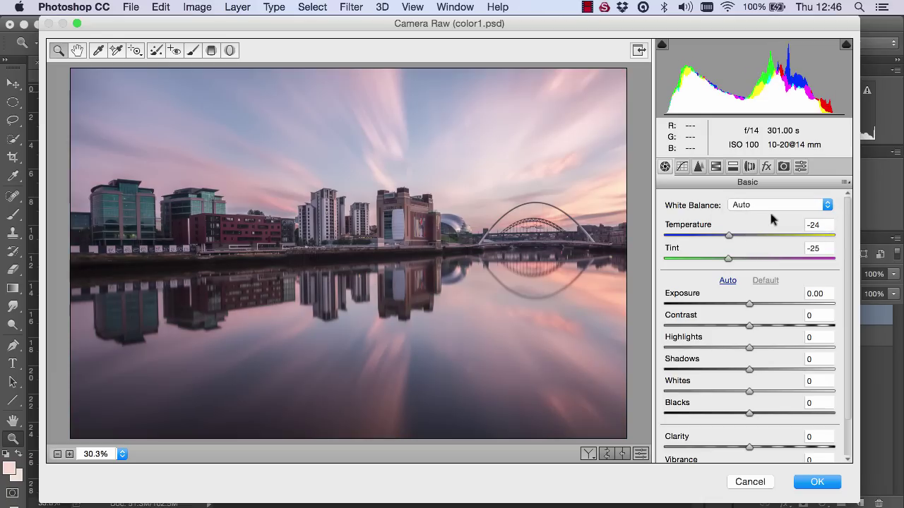
click(814, 482)
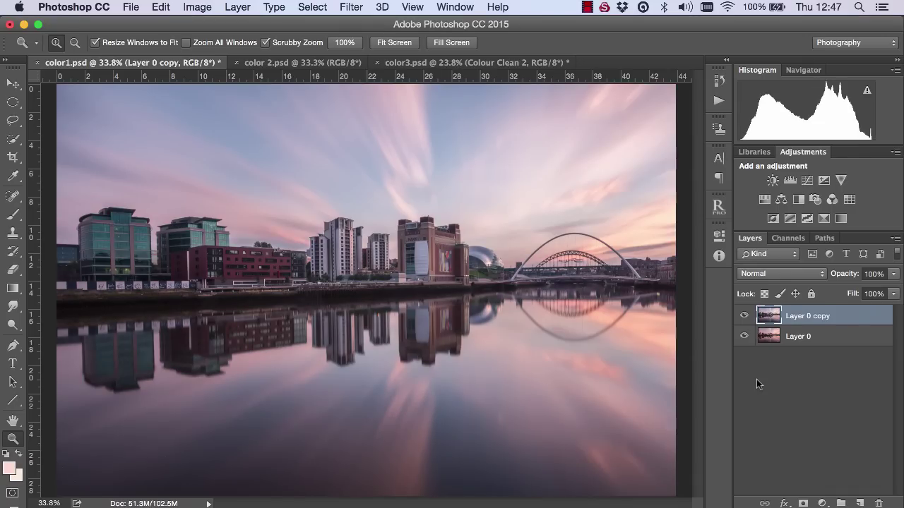
Undo the Camera Raw filter, glance at color 2.psd, and return to color1.psd
key(super+z)
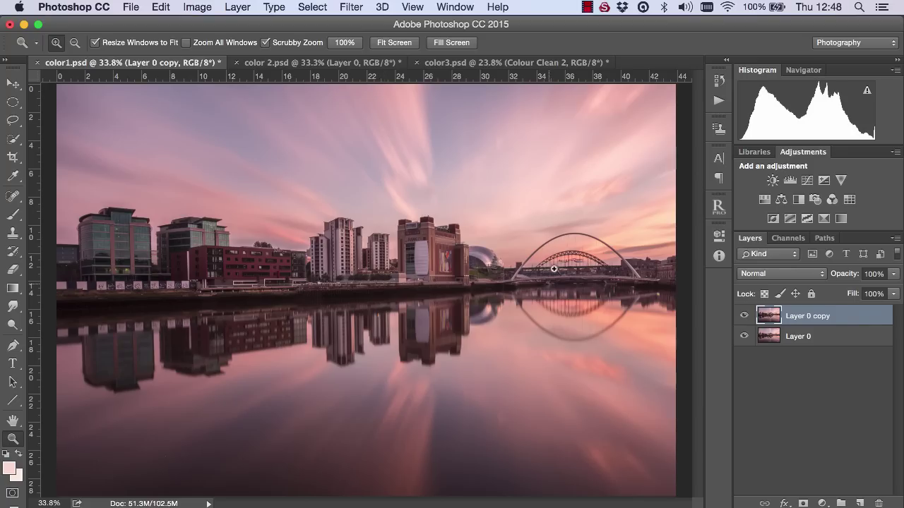
click(331, 63)
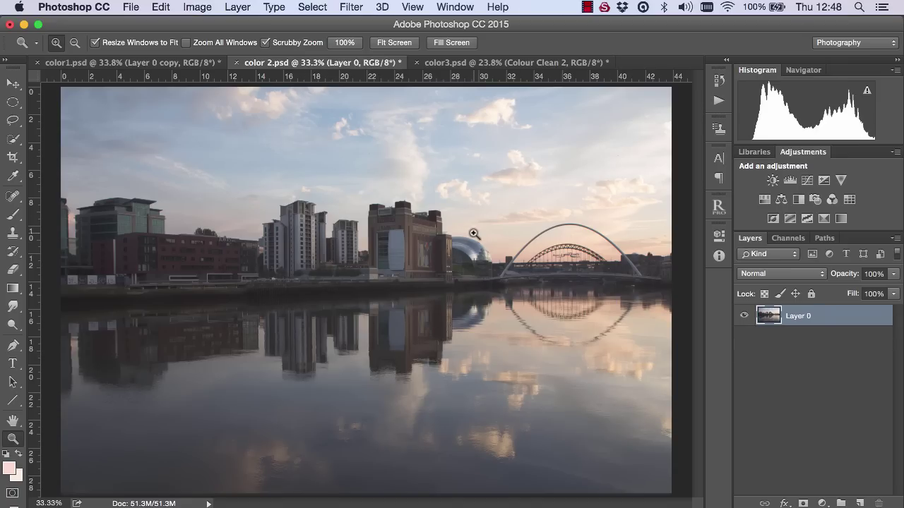
click(134, 63)
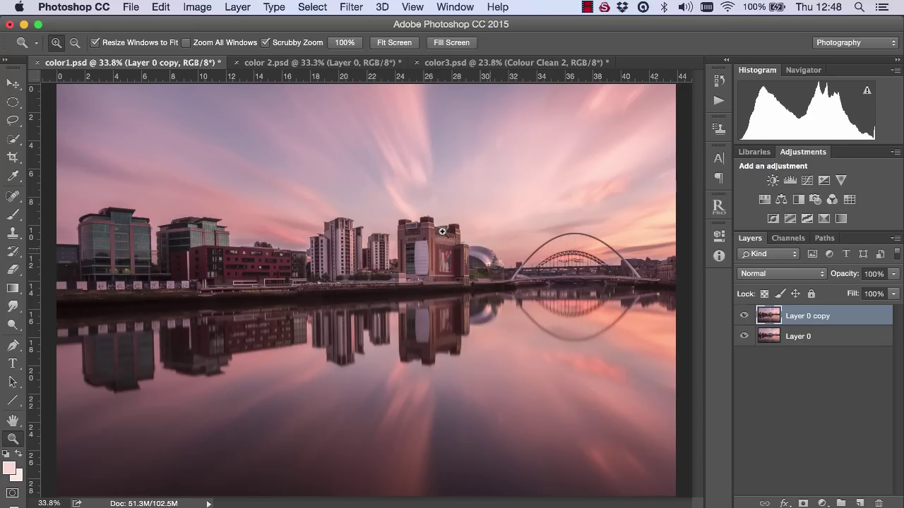
click(197, 7)
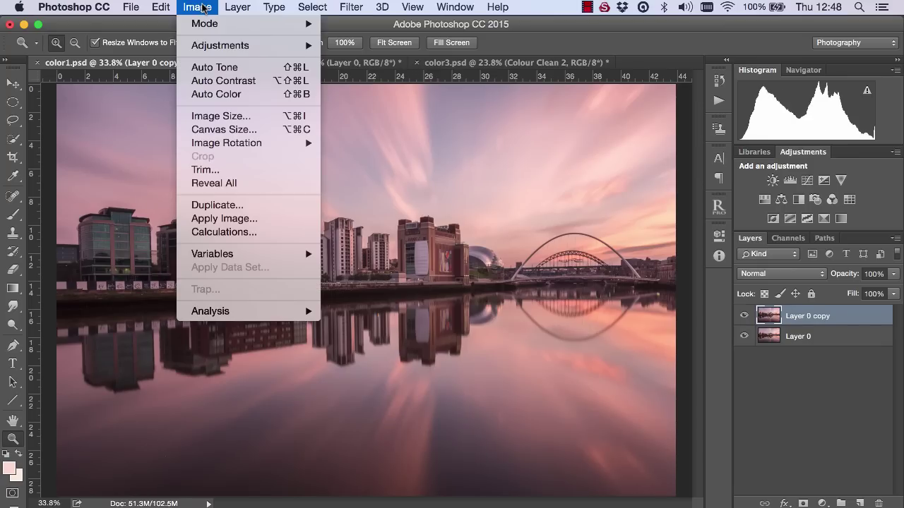
Match Color to source color 2.psd with Luminance 132 and Color Intensity 146
mouse_move(296, 49)
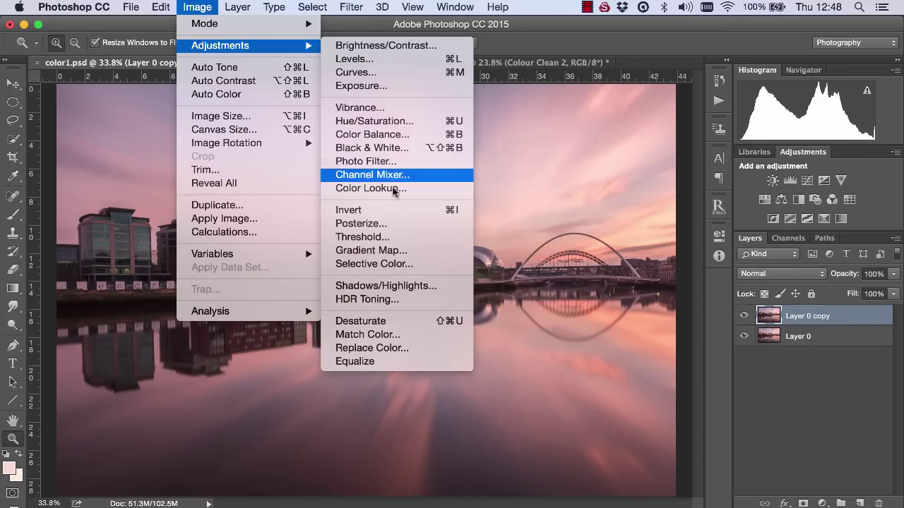
click(399, 335)
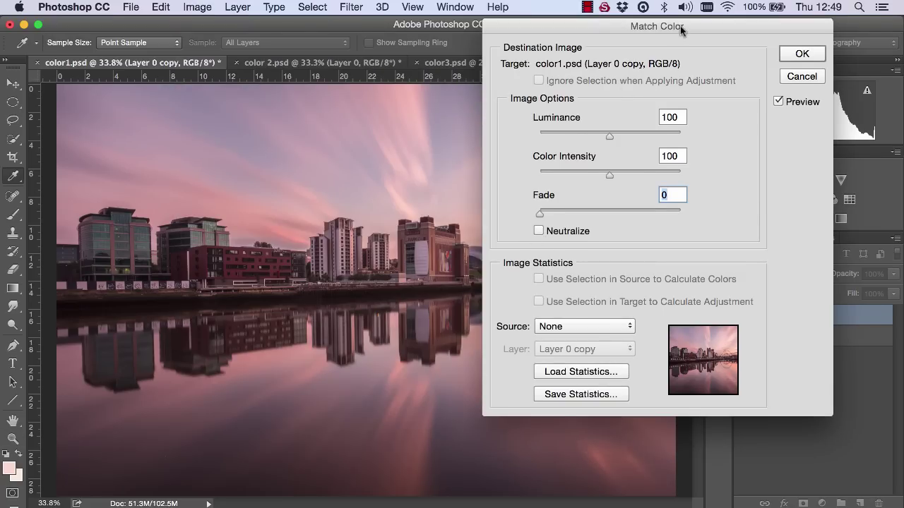
drag(680, 26, 682, 22)
click(584, 326)
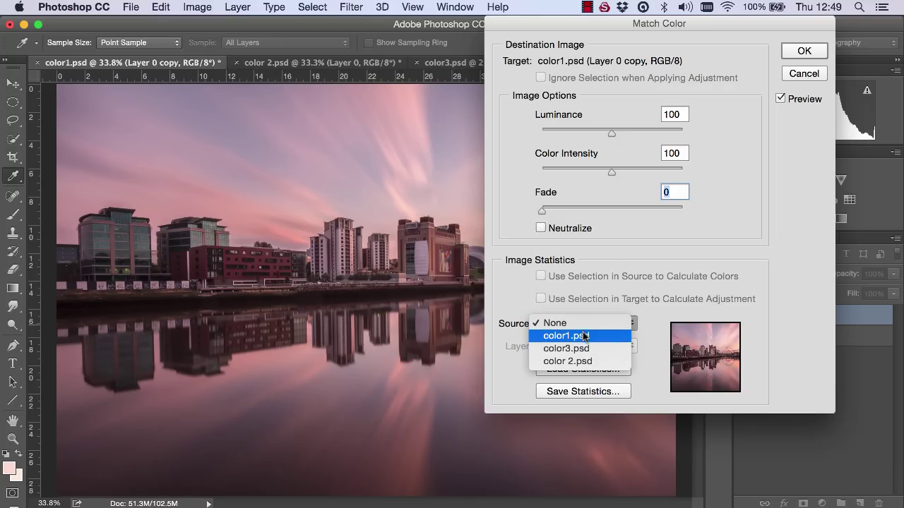
click(580, 362)
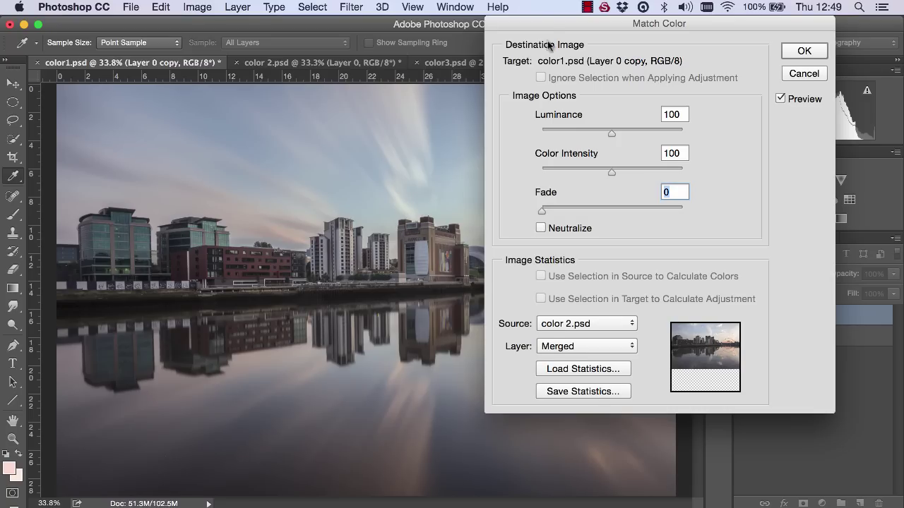
drag(548, 29, 611, 28)
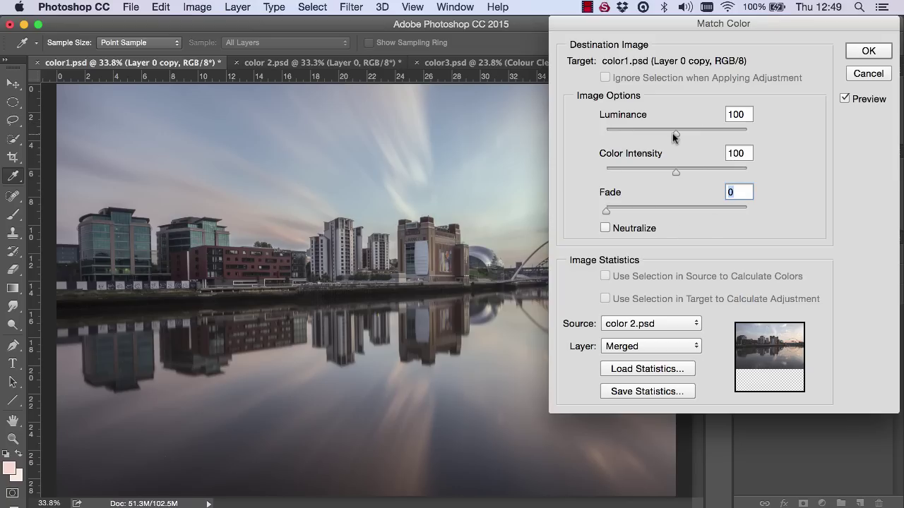
drag(675, 137, 699, 138)
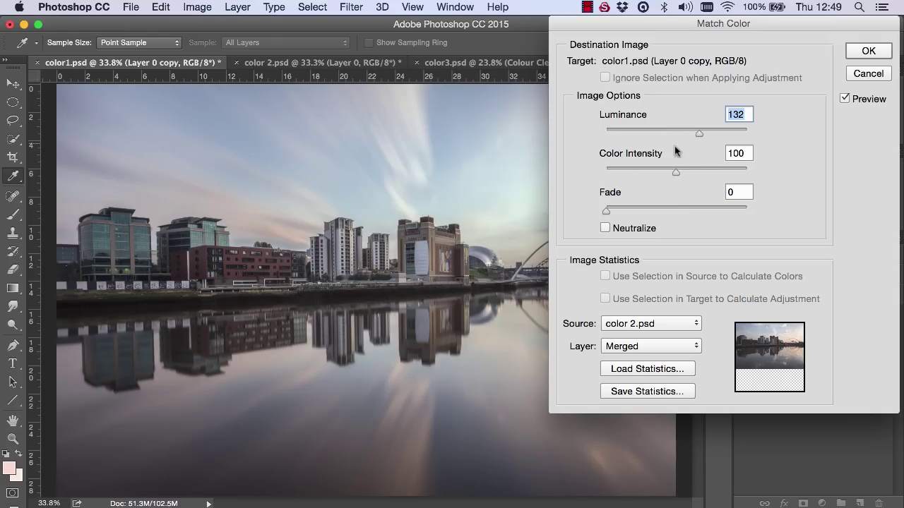
drag(676, 174, 708, 173)
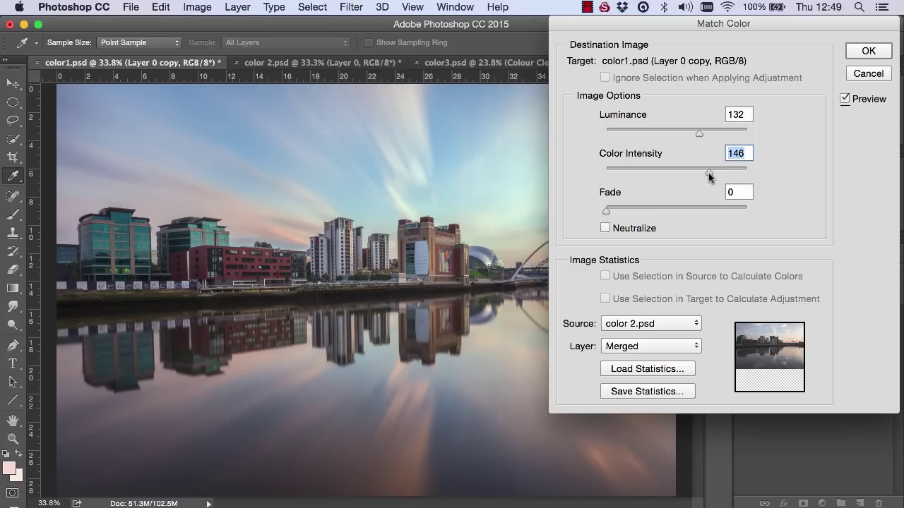
Apply the colour match, toggle Layer 0 copy's visibility to compare, and check color 2.psd
click(870, 54)
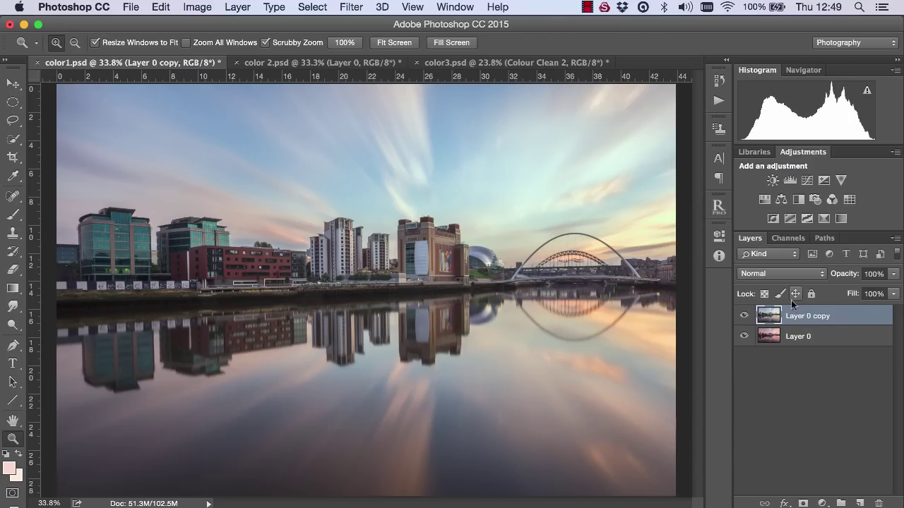
click(745, 316)
click(744, 316)
click(337, 63)
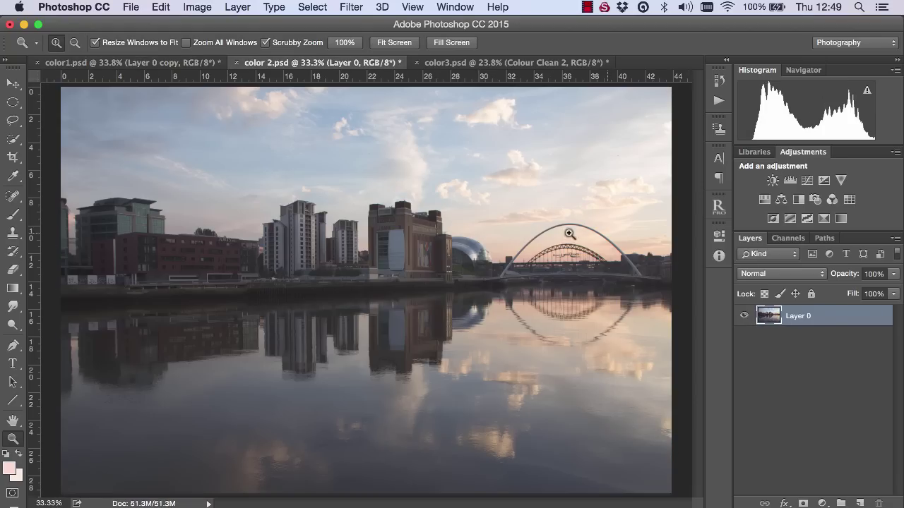
click(155, 66)
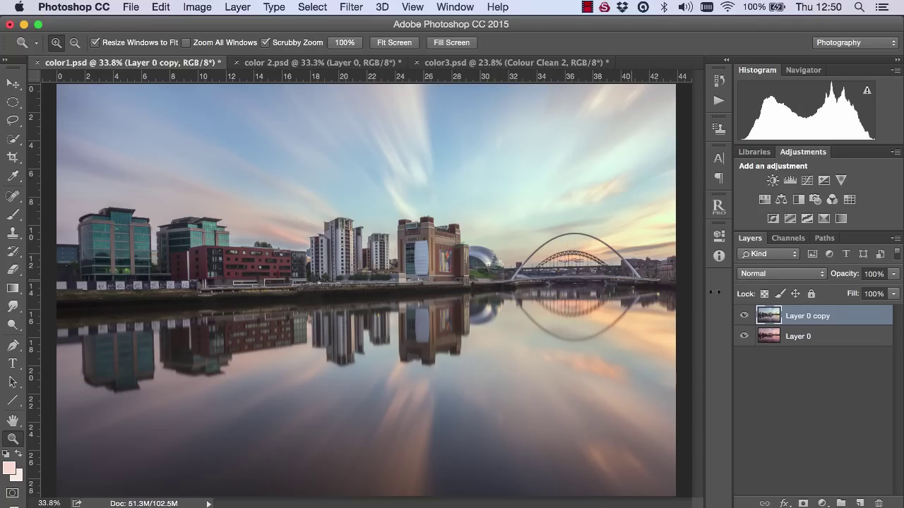
Delete Layer 0 copy and add a Levels adjustment layer
drag(883, 319, 878, 502)
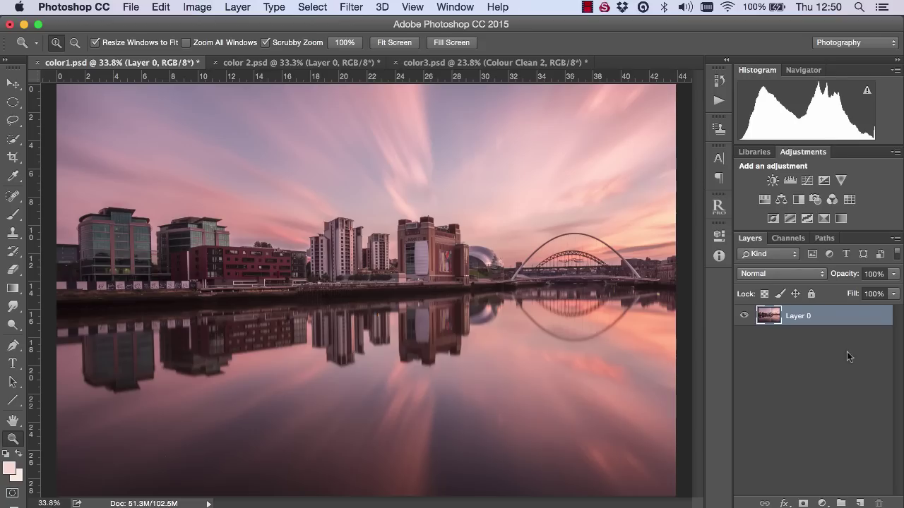
click(787, 180)
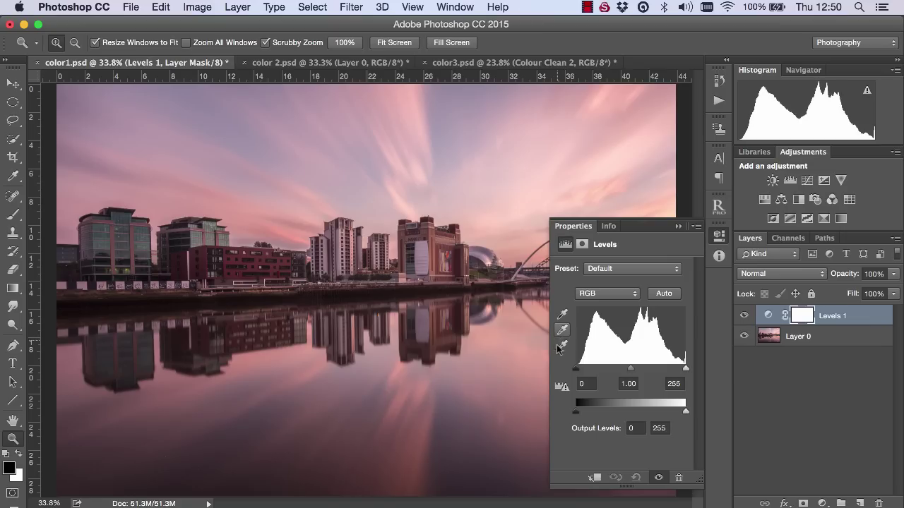
Alt-preview highlight clipping and drag Levels 1's white input slider to 242
click(563, 347)
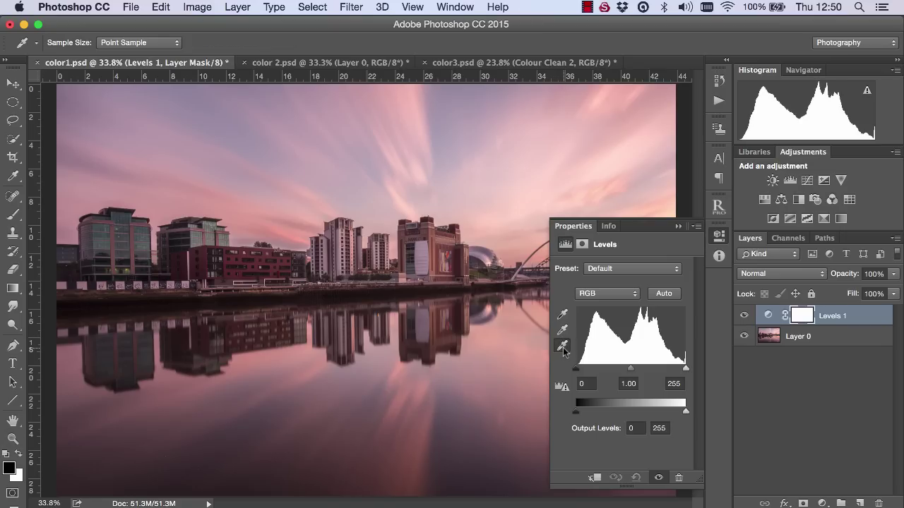
key(alt)
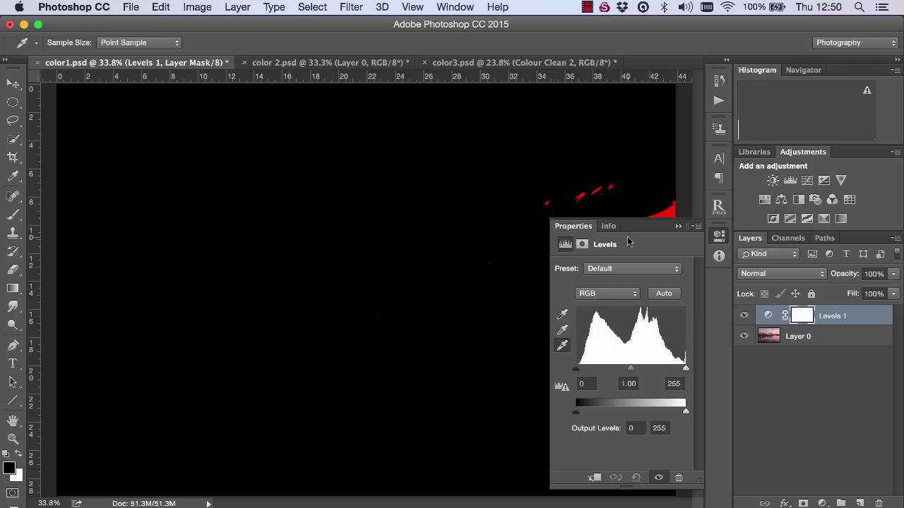
click(678, 226)
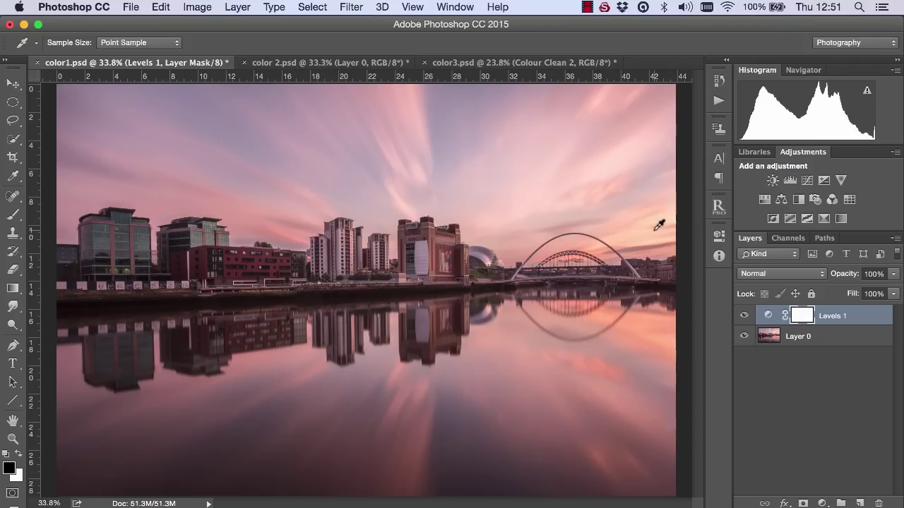
key(alt)
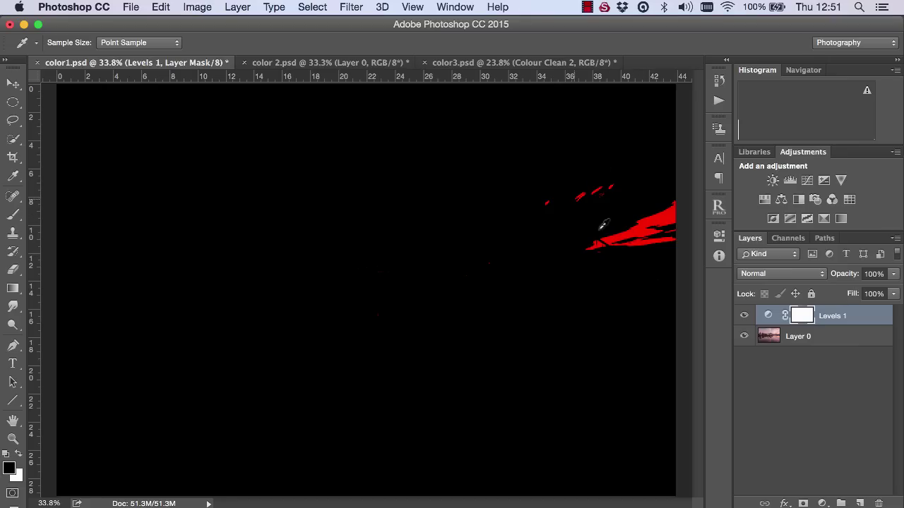
key(alt)
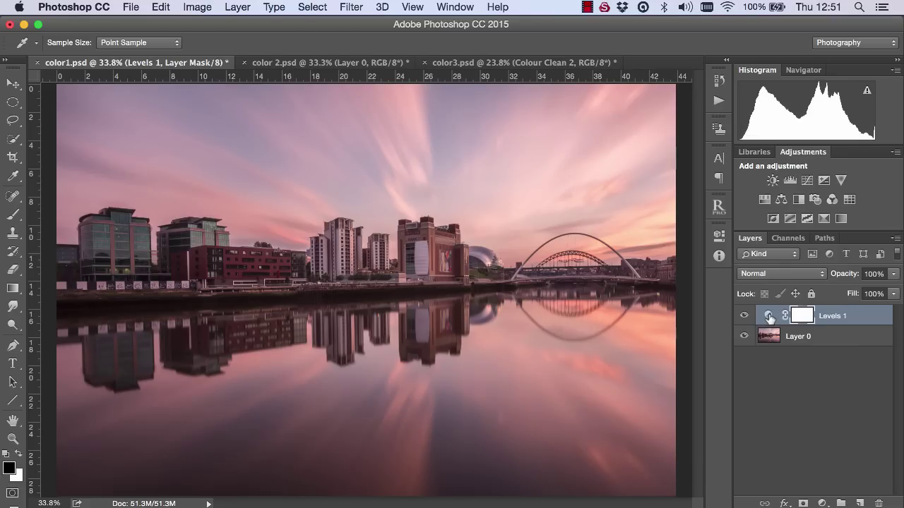
key(z)
double_click(769, 318)
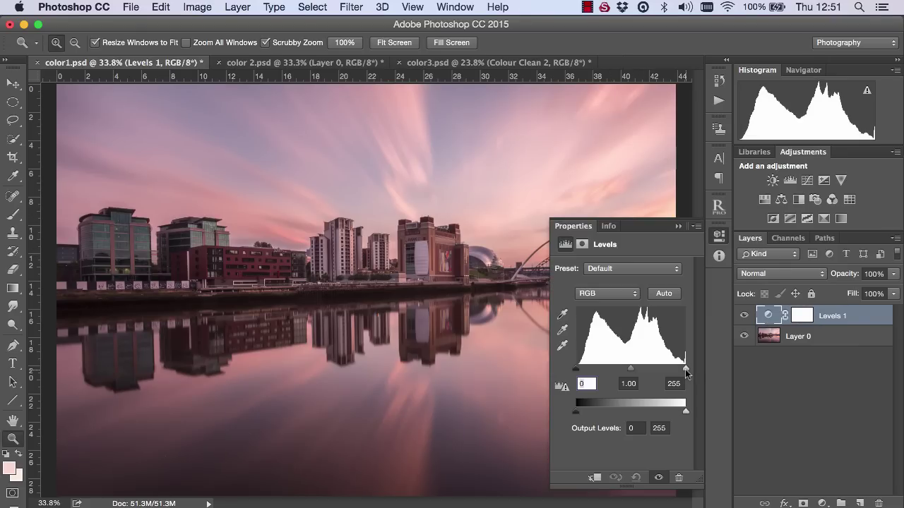
mouse_move(685, 370)
mouse_down()
mouse_move(654, 373)
mouse_move(689, 371)
mouse_move(659, 372)
mouse_move(682, 370)
mouse_up()
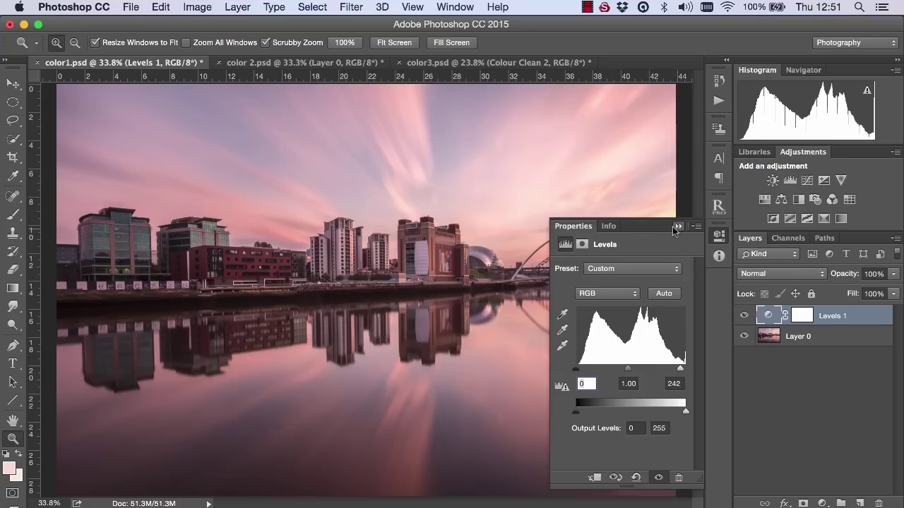
Set Levels 1's white point by sampling a bright sky patch with the white-point eyedropper
click(676, 227)
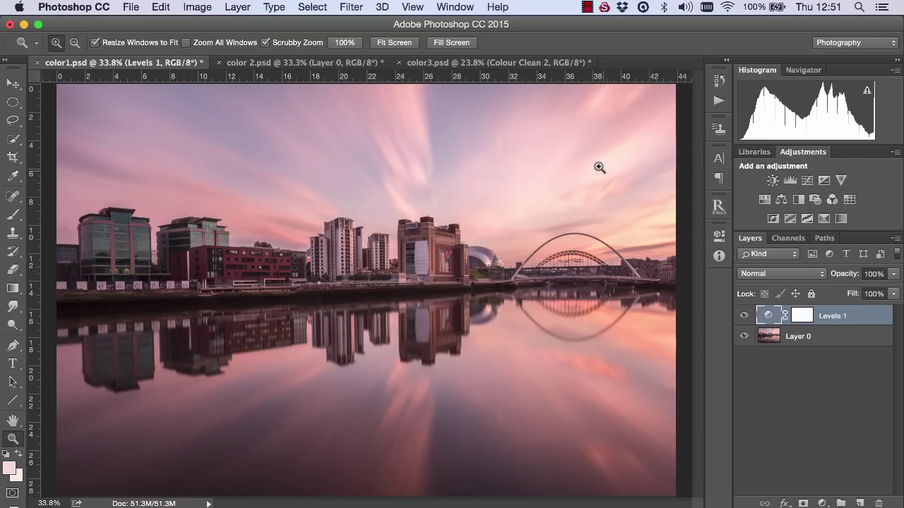
double_click(768, 317)
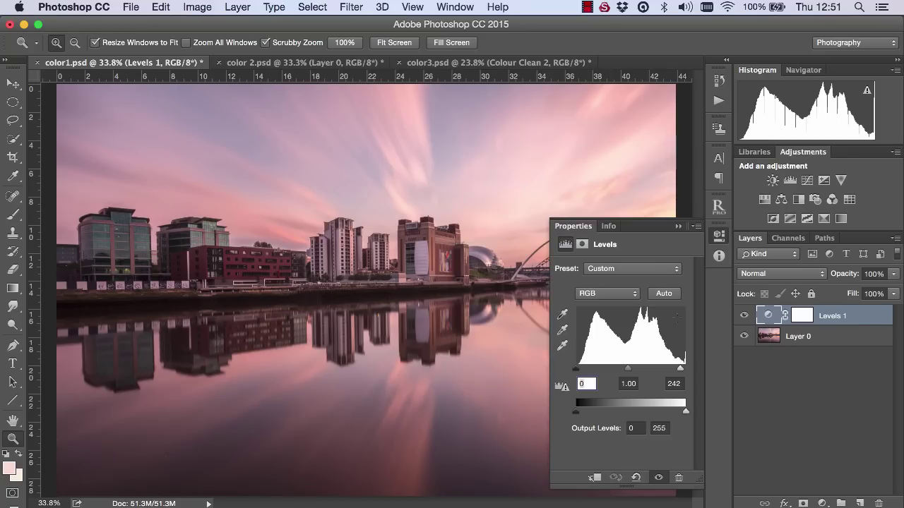
click(564, 347)
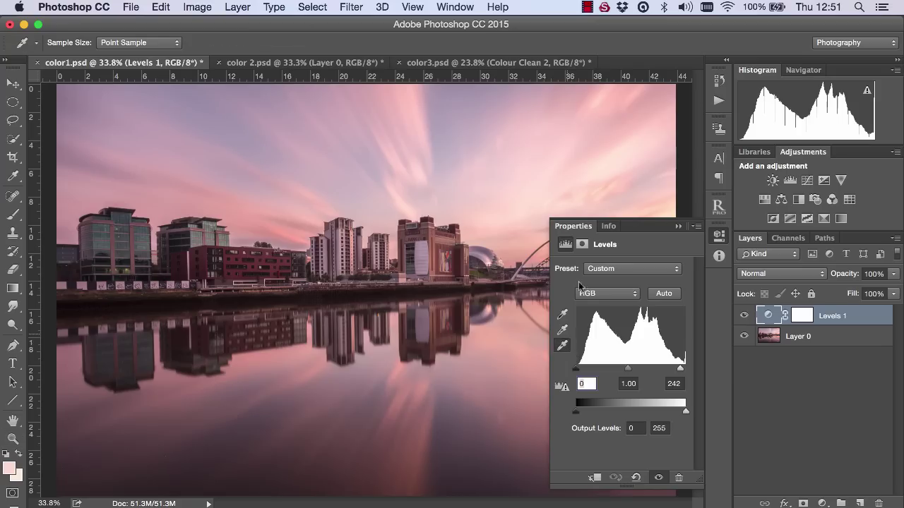
click(585, 178)
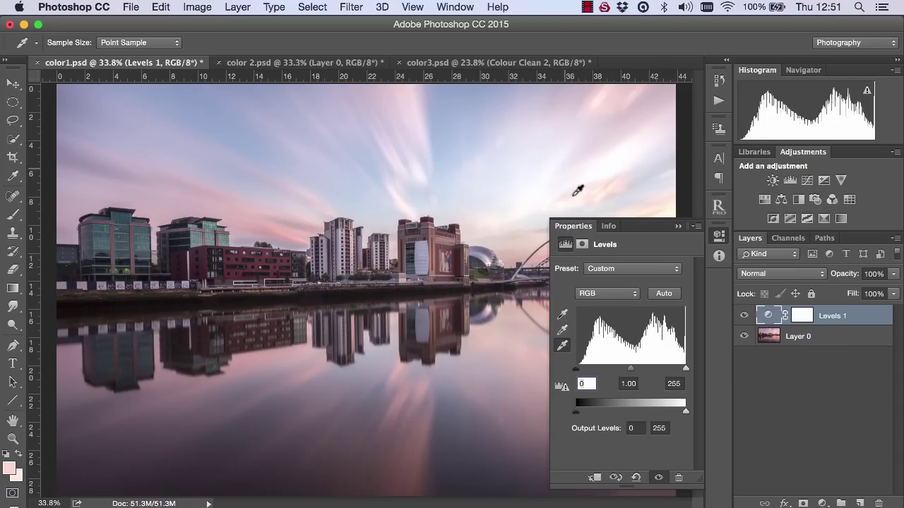
click(678, 227)
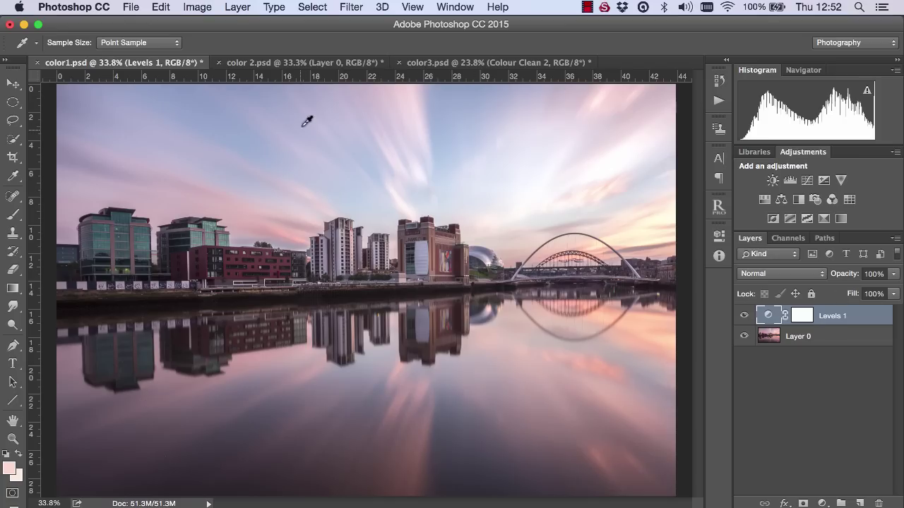
click(292, 62)
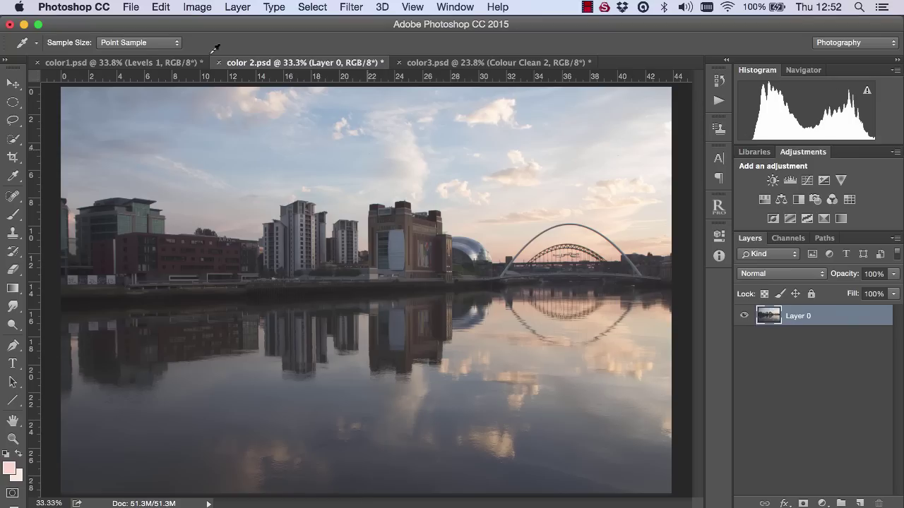
click(124, 62)
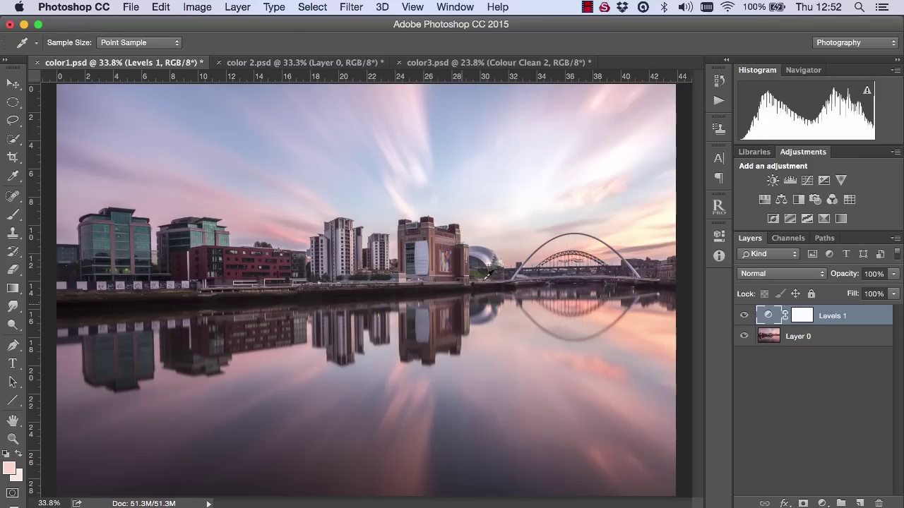